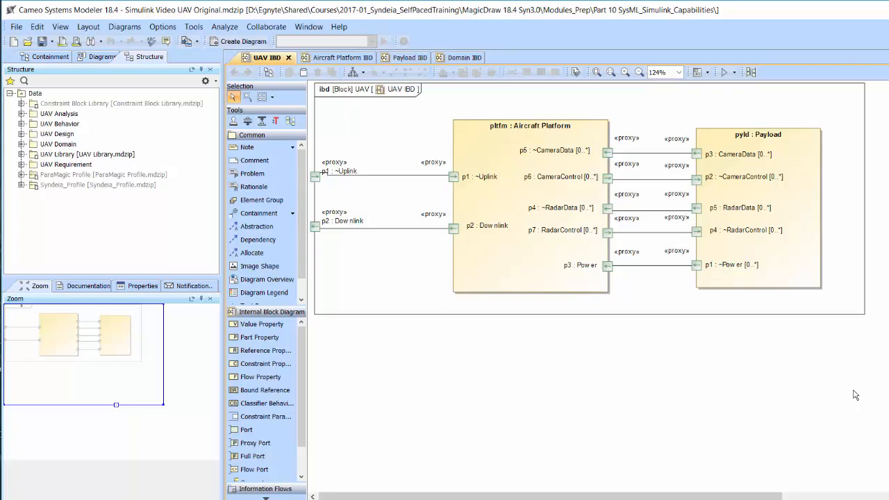
Review the Aircraft Platform, Payload, Domain and UAV internal block diagrams.
{"action": "left_click", "coordinate": [345, 58]}
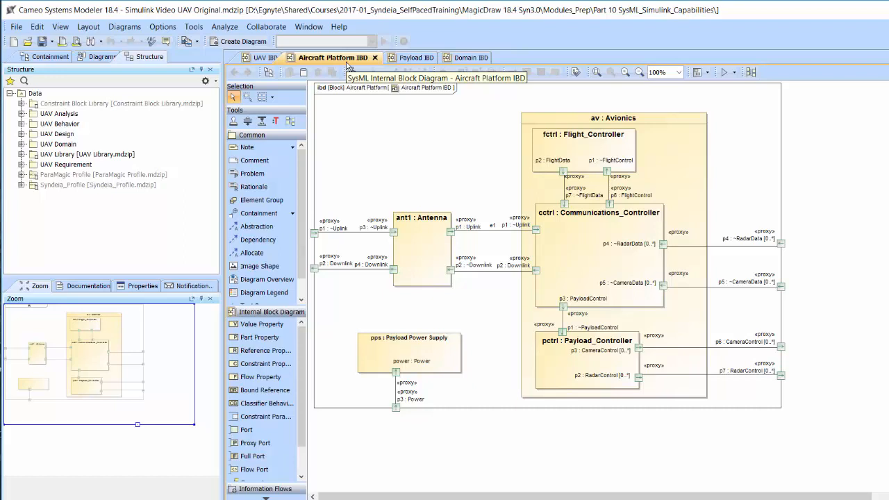
{"action": "left_click", "coordinate": [411, 59]}
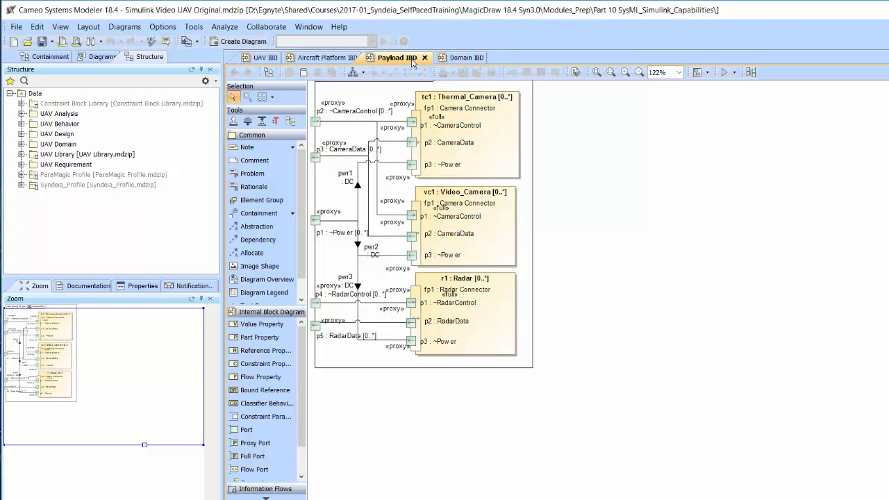
{"action": "left_click", "coordinate": [326, 57]}
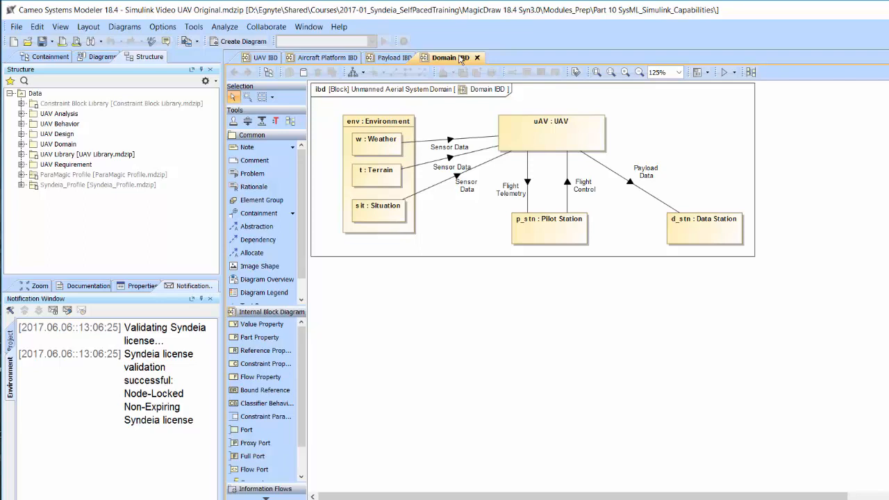
{"action": "left_click", "coordinate": [395, 57]}
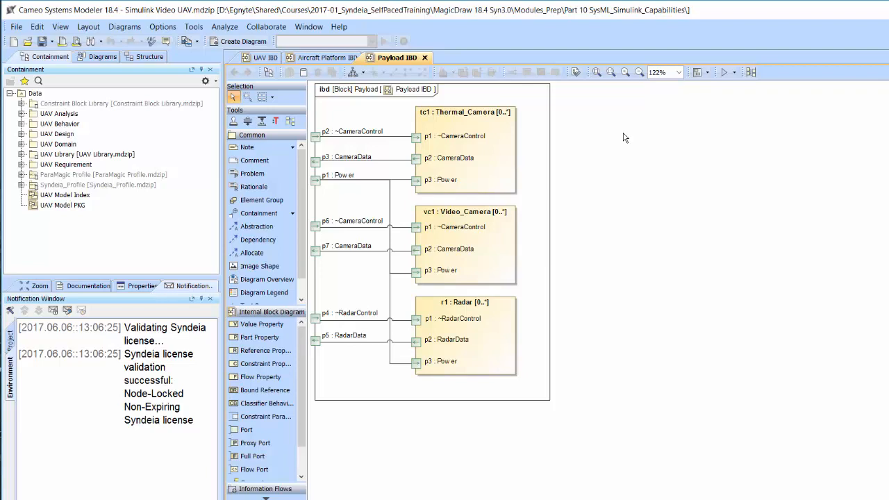
{"action": "left_click", "coordinate": [258, 59]}
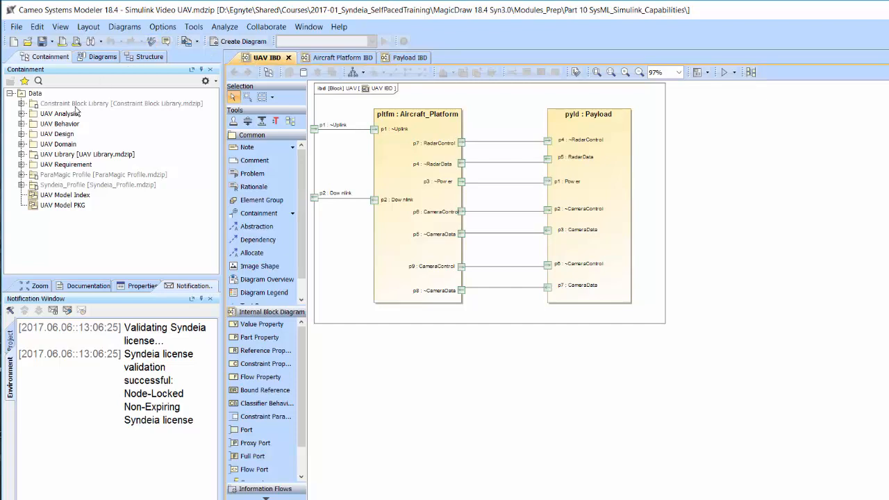
Launch the Syndeia Dashboard for the UAV Design package and show its connection manager.
{"action": "right_click", "coordinate": [56, 134]}
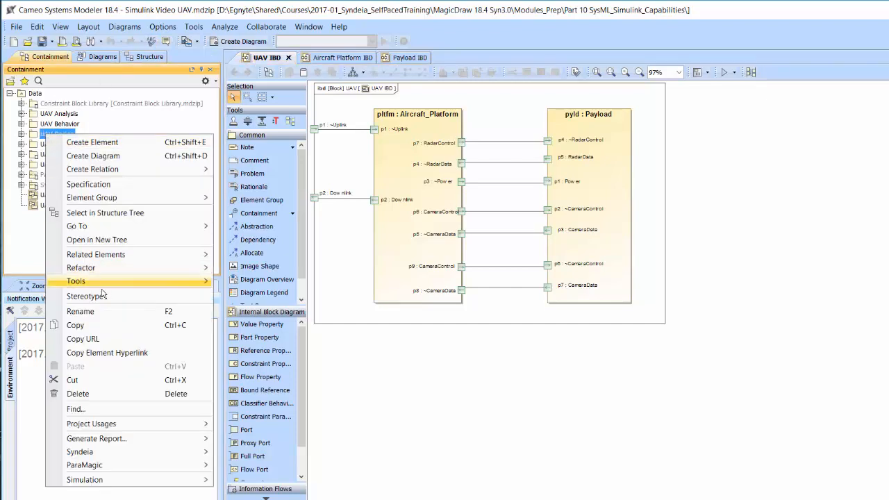
{"action": "mouse_move", "coordinate": [118, 452]}
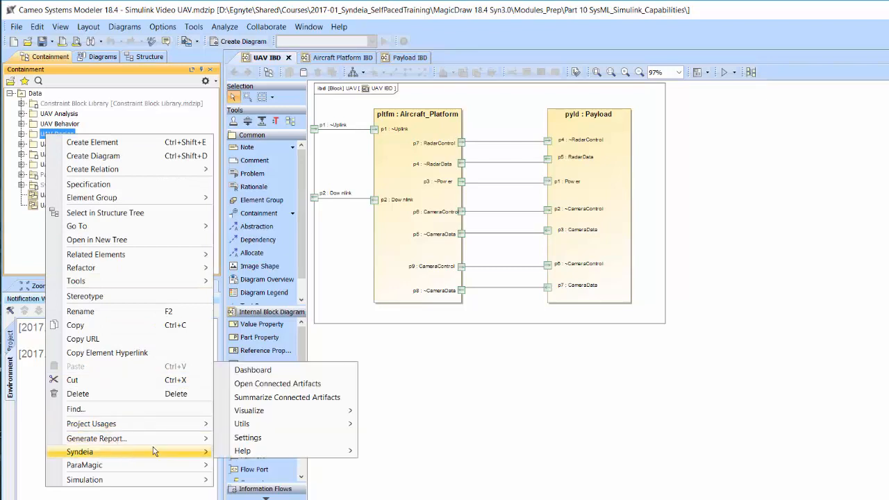
{"action": "left_click", "coordinate": [285, 371]}
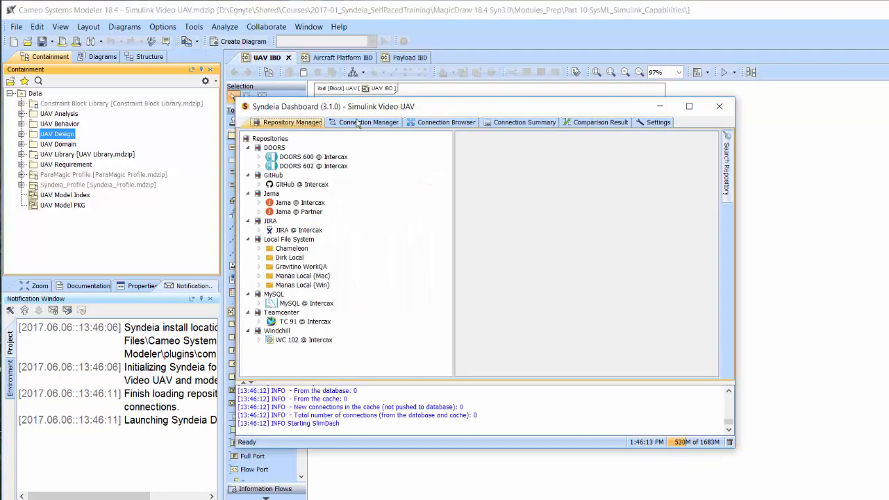
{"action": "left_click", "coordinate": [357, 123]}
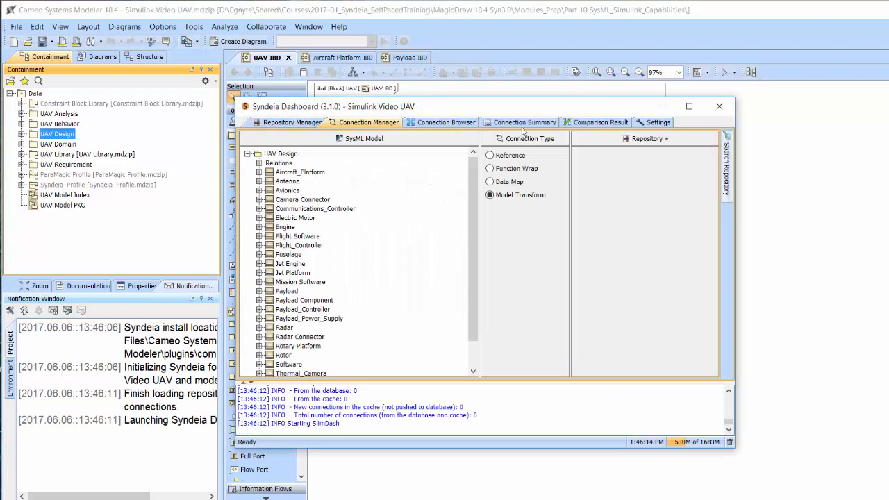
Load the local file system repository containing the MATLAB files and expand its MATLAB/Simulink folder.
{"action": "left_click", "coordinate": [592, 139]}
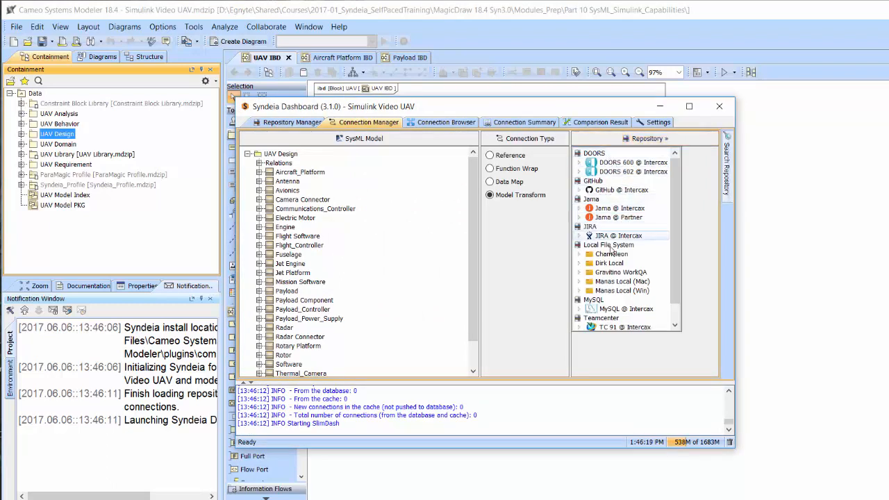
{"action": "left_click", "coordinate": [609, 264]}
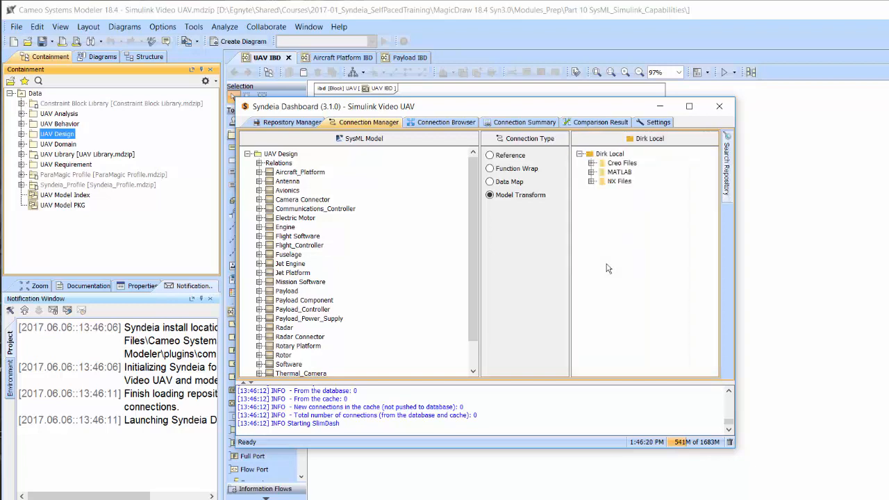
{"action": "left_click", "coordinate": [592, 172]}
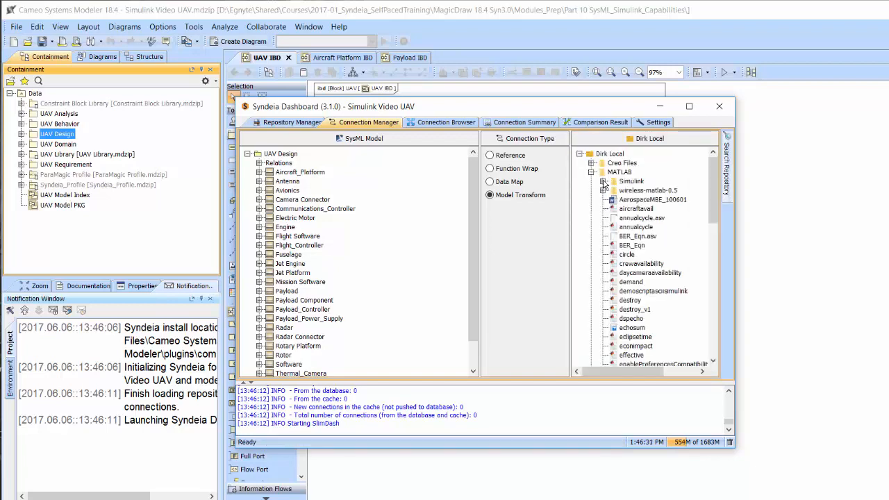
{"action": "left_click", "coordinate": [603, 182]}
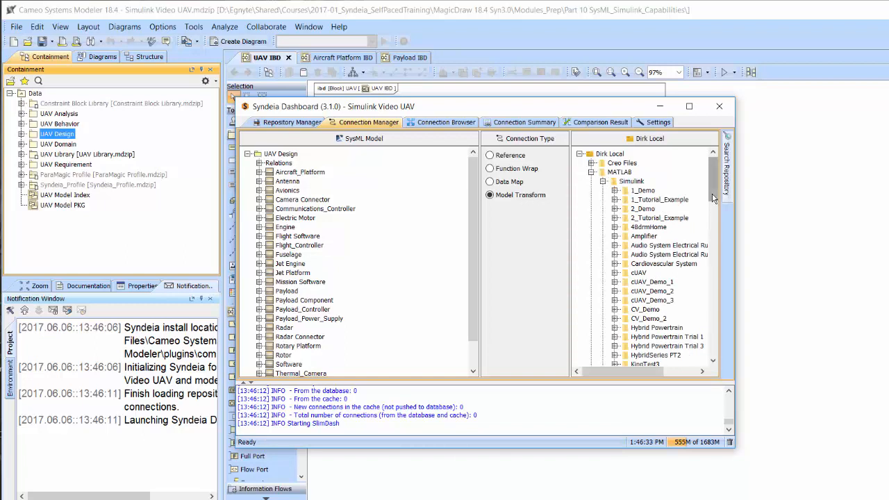
{"action": "left_click_drag", "start_coordinate": [713, 199], "coordinate": [714, 201]}
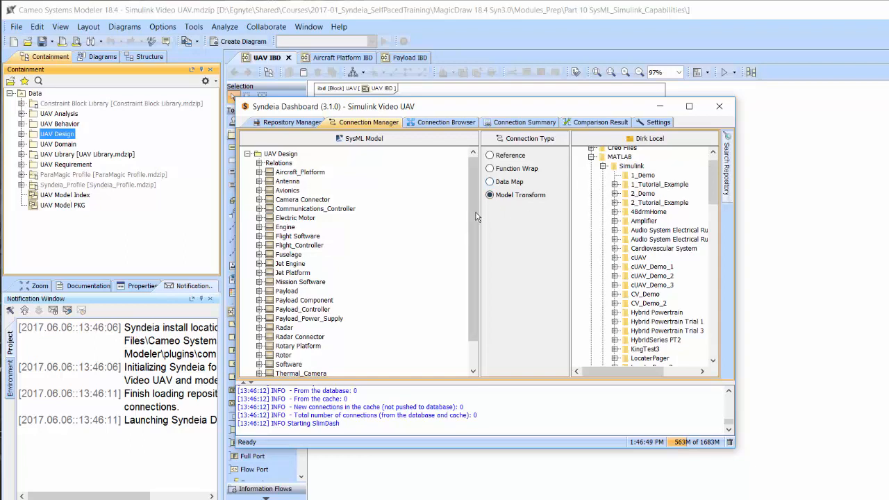
Generate a Simulink model from the SysML UAV block into the 1_Demo folder using the Model Transform connection type.
{"action": "scroll", "coordinate": [476, 216], "scroll_direction": "down", "scroll_amount": 3}
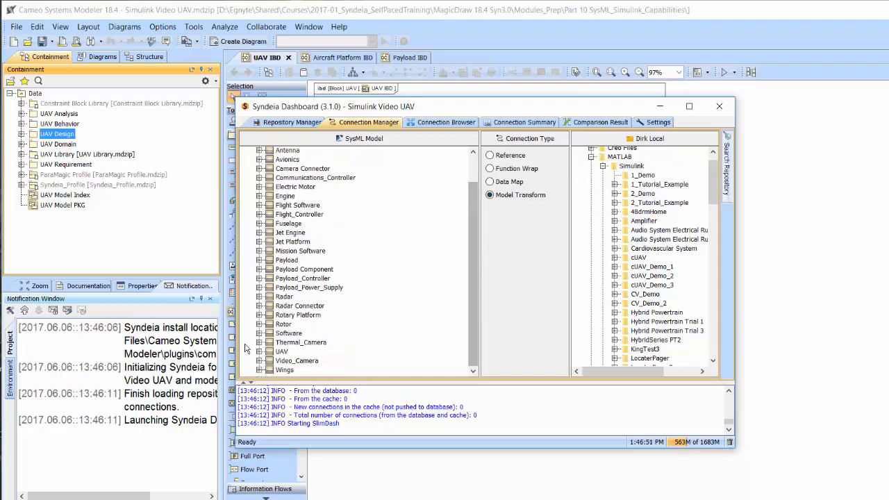
{"action": "left_click_drag", "start_coordinate": [281, 352], "coordinate": [629, 177]}
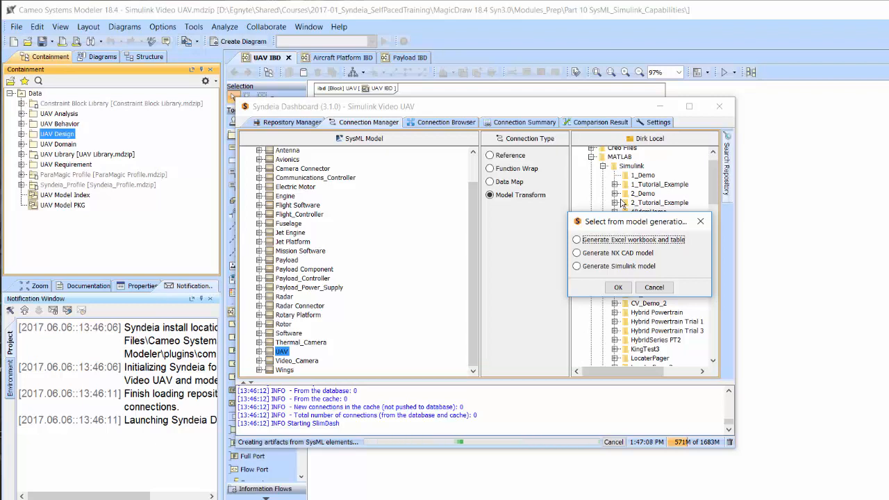
{"action": "left_click", "coordinate": [577, 266]}
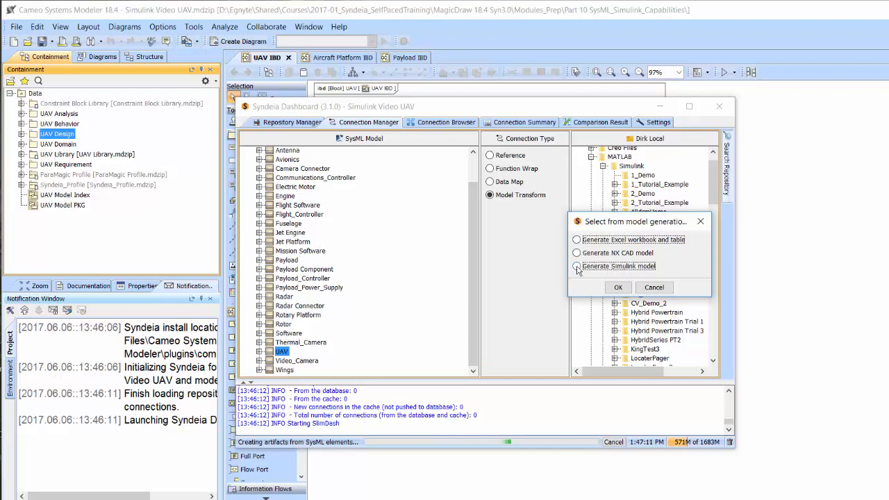
{"action": "left_click", "coordinate": [615, 288]}
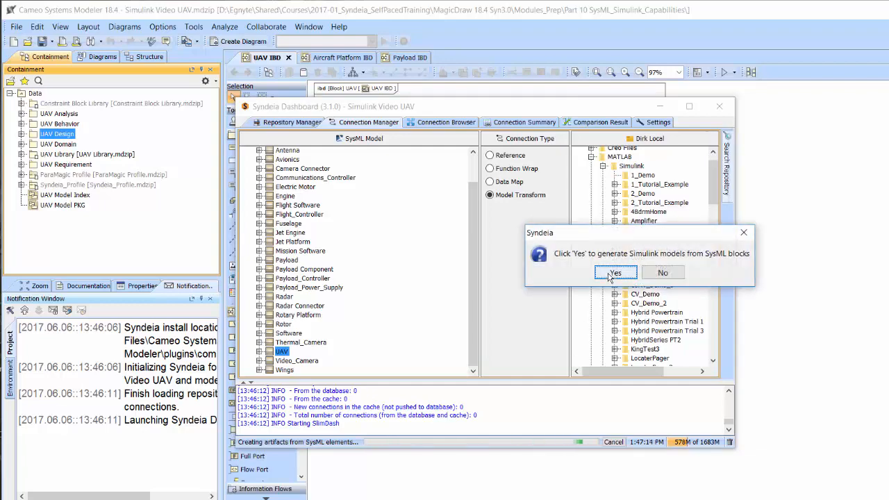
{"action": "left_click", "coordinate": [609, 275]}
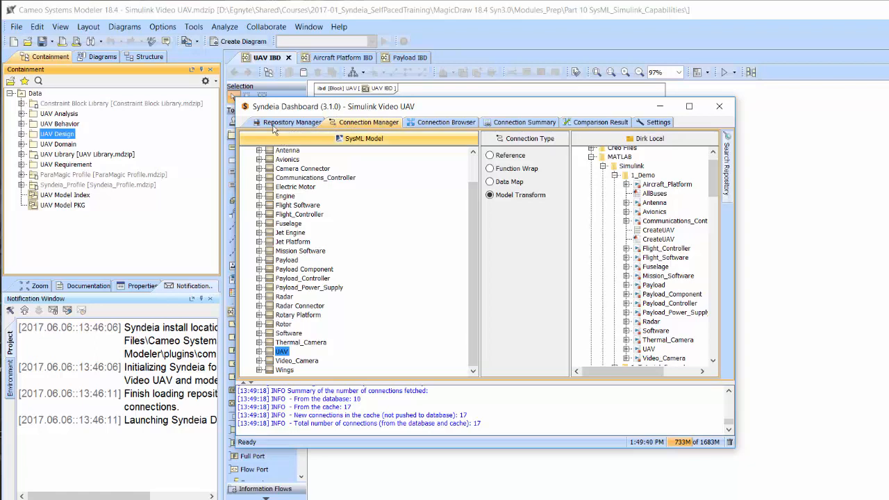
Open the Simulink artifact connected to the UAV block, enlarge its window and move it clear of the MATLAB file list.
{"action": "right_click", "coordinate": [280, 354]}
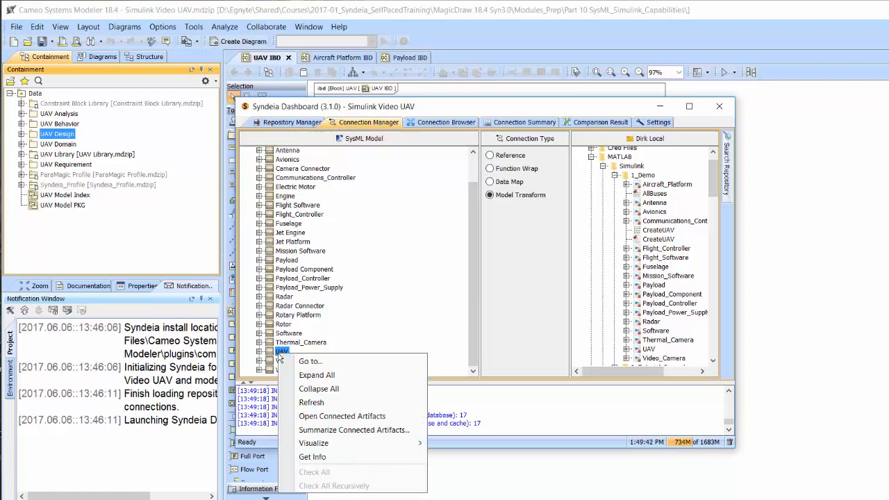
{"action": "left_click", "coordinate": [339, 415]}
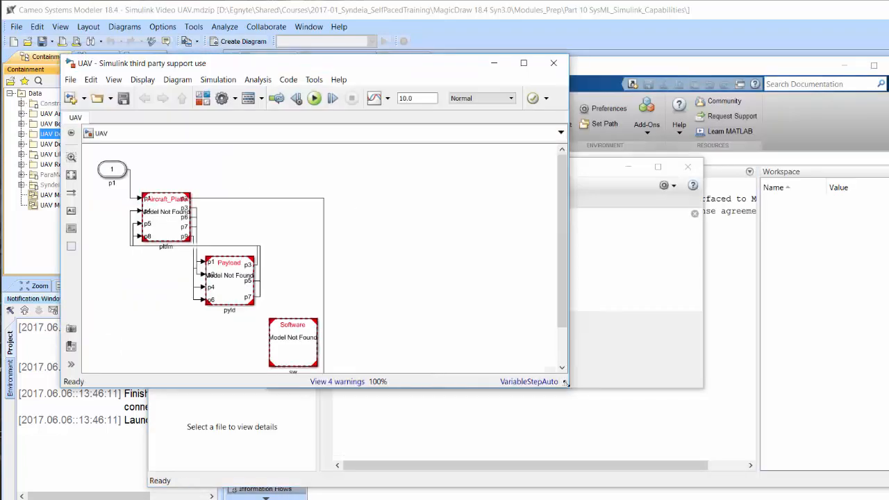
{"action": "left_click_drag", "start_coordinate": [567, 384], "coordinate": [604, 453]}
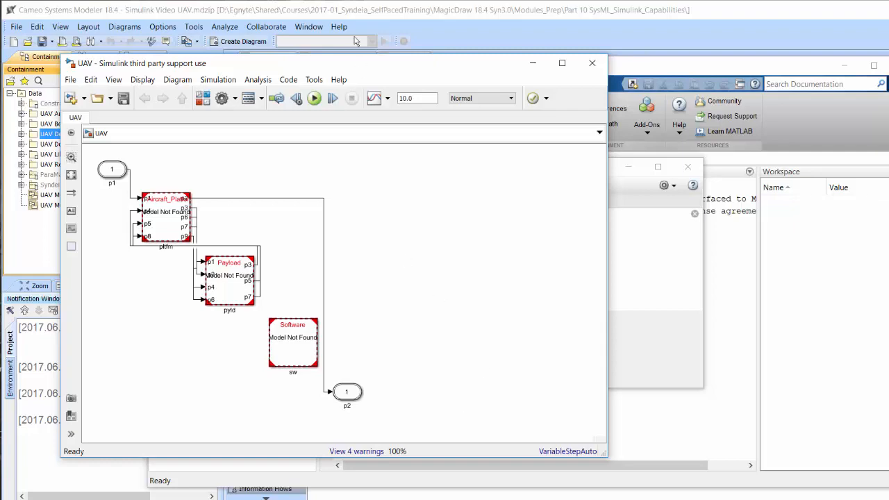
{"action": "left_click_drag", "start_coordinate": [361, 67], "coordinate": [639, 74]}
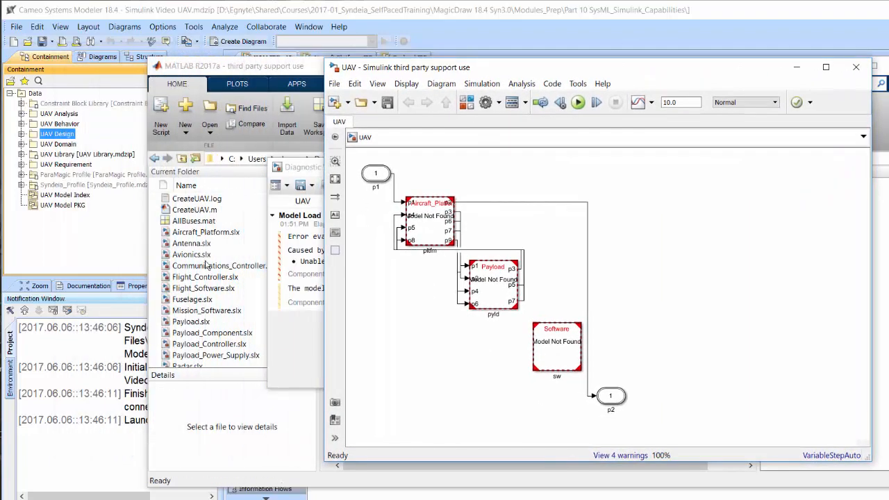
Open the generated Aircraft_Platform and Payload models from the 1_Demo folder and examine their blocks and ports.
{"action": "double_click", "coordinate": [195, 236]}
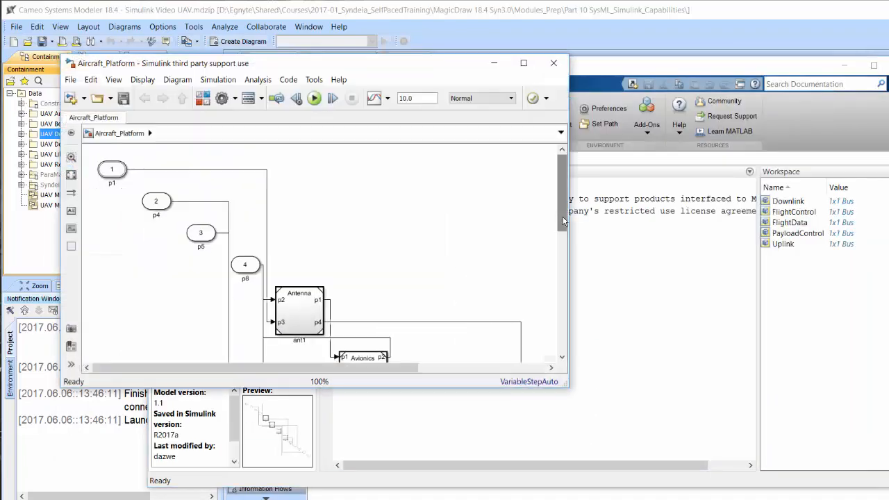
{"action": "left_click_drag", "start_coordinate": [564, 226], "coordinate": [583, 301]}
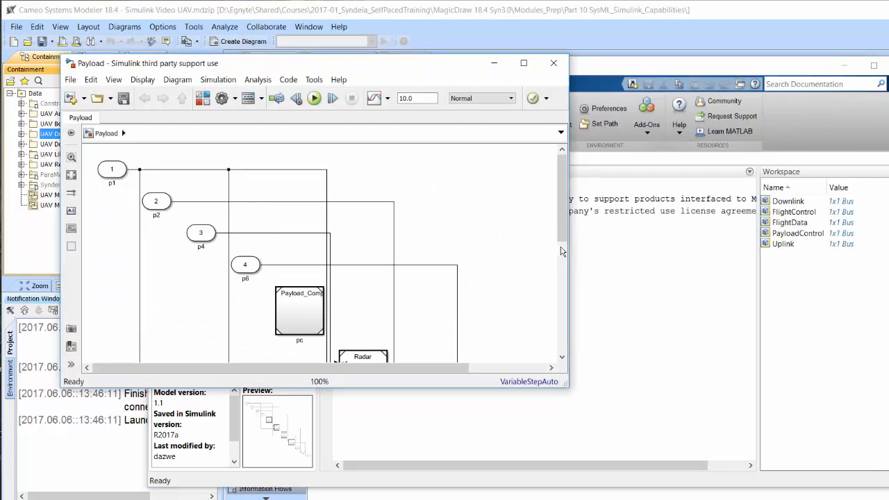
{"action": "left_click_drag", "start_coordinate": [568, 279], "coordinate": [571, 333]}
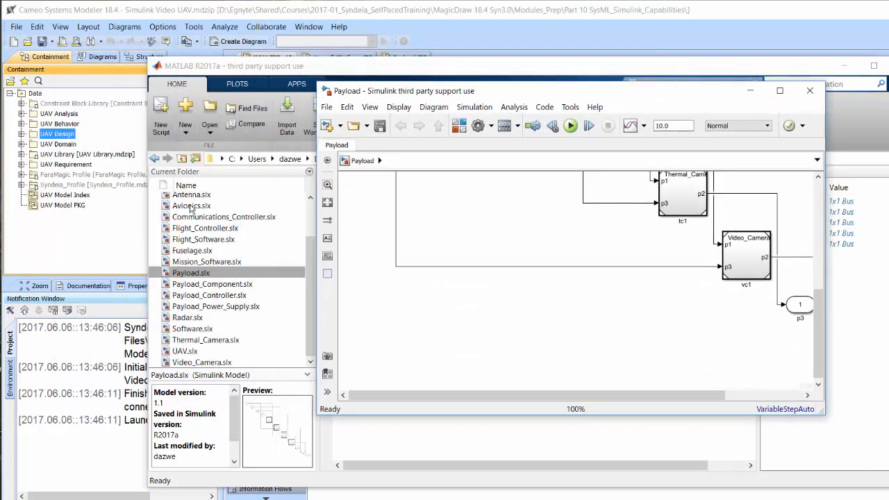
Open the generated Avionics model and enlarge its Communications_Controller block to separate the port labels.
{"action": "double_click", "coordinate": [191, 207]}
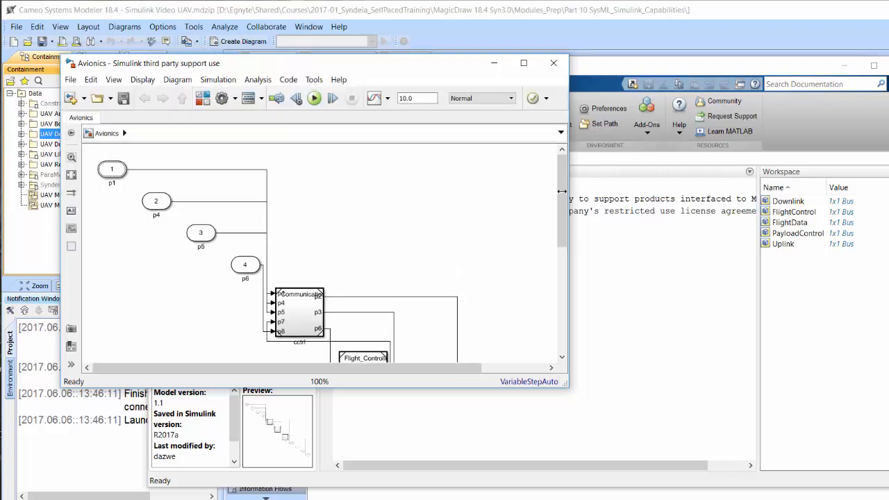
{"action": "left_click", "coordinate": [316, 304]}
{"action": "left_click_drag", "start_coordinate": [325, 287], "coordinate": [410, 211]}
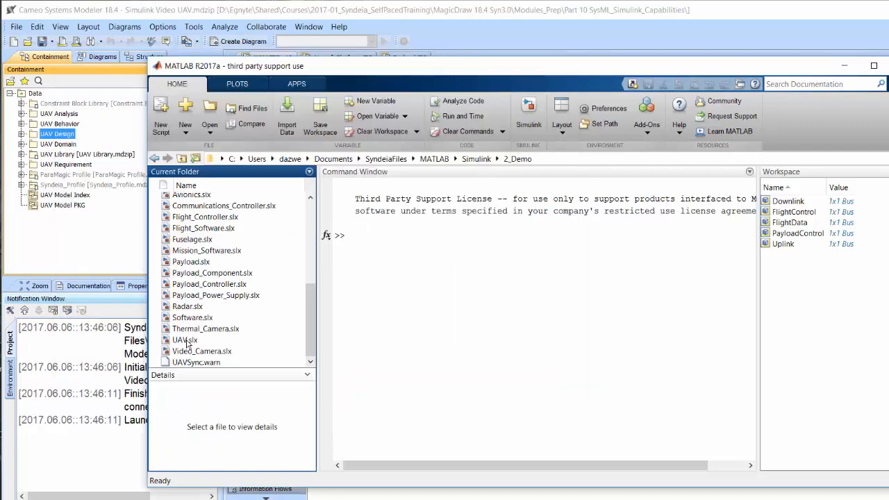
Open the rearranged UAV.slx and Aircraft_Platform.slx models from the 2_Demo folder to examine their layouts.
{"action": "double_click", "coordinate": [185, 340]}
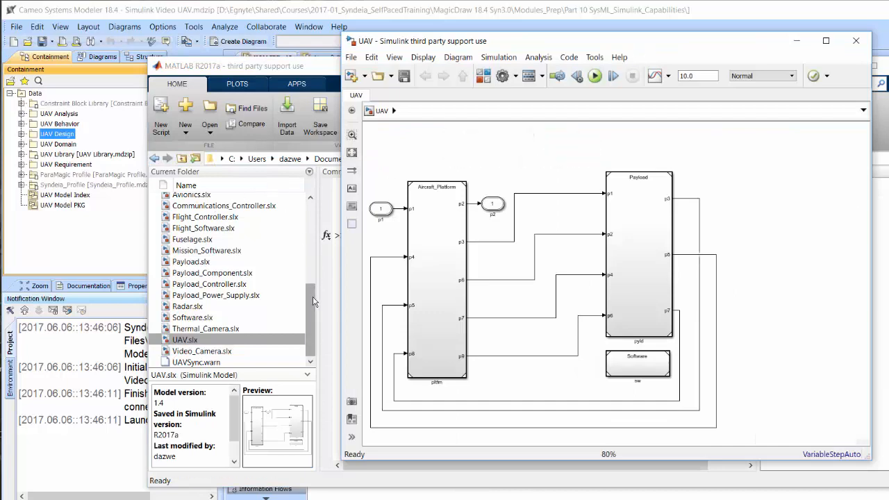
{"action": "left_click_drag", "start_coordinate": [313, 301], "coordinate": [311, 272]}
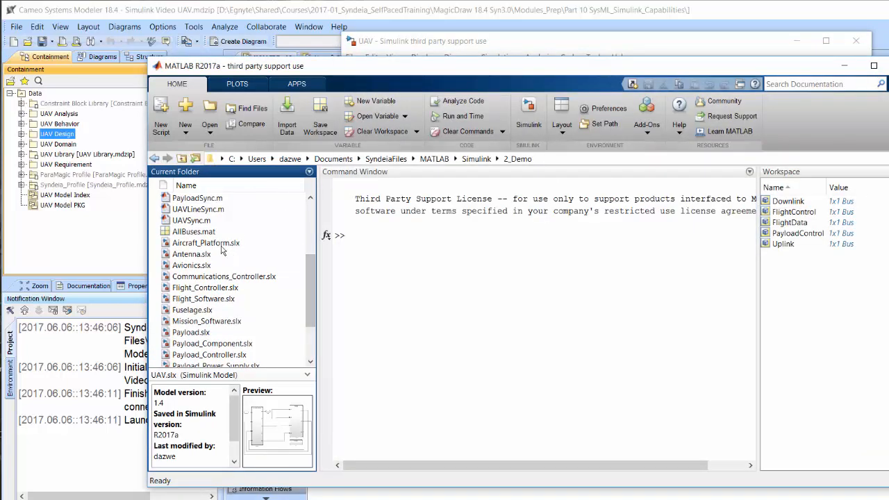
{"action": "double_click", "coordinate": [208, 243]}
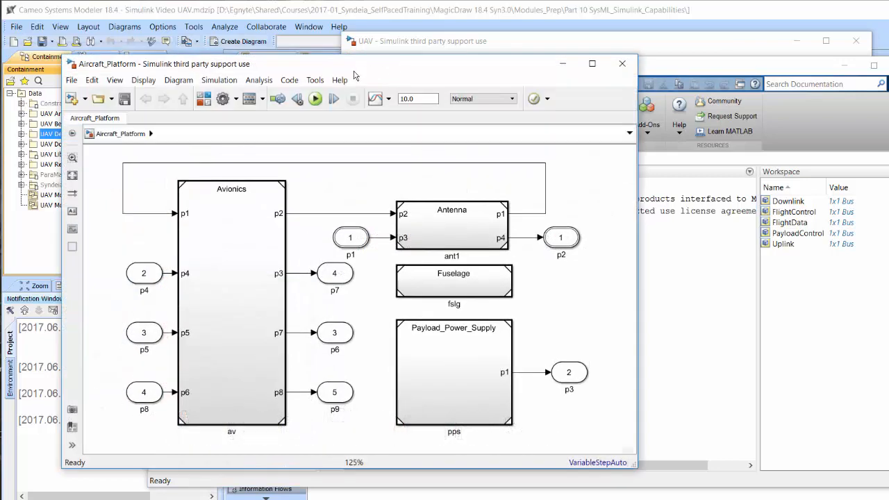
{"action": "left_click_drag", "start_coordinate": [357, 71], "coordinate": [570, 74]}
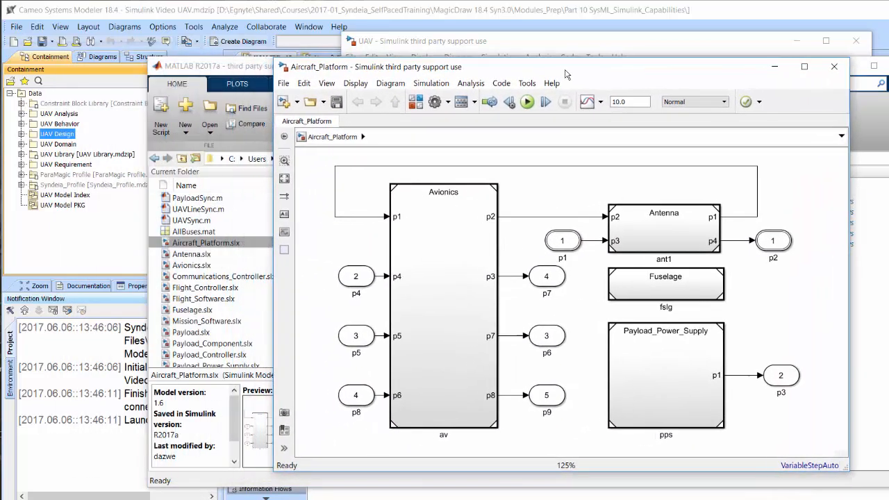
Open the rearranged Avionics.slx and Payload.slx models from the 2_Demo folder to examine their layouts.
{"action": "double_click", "coordinate": [186, 266]}
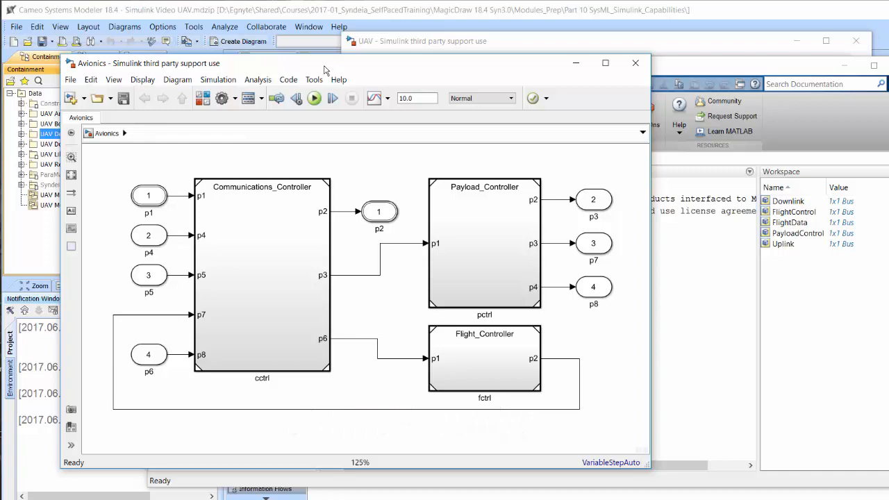
{"action": "left_click_drag", "start_coordinate": [324, 69], "coordinate": [533, 70]}
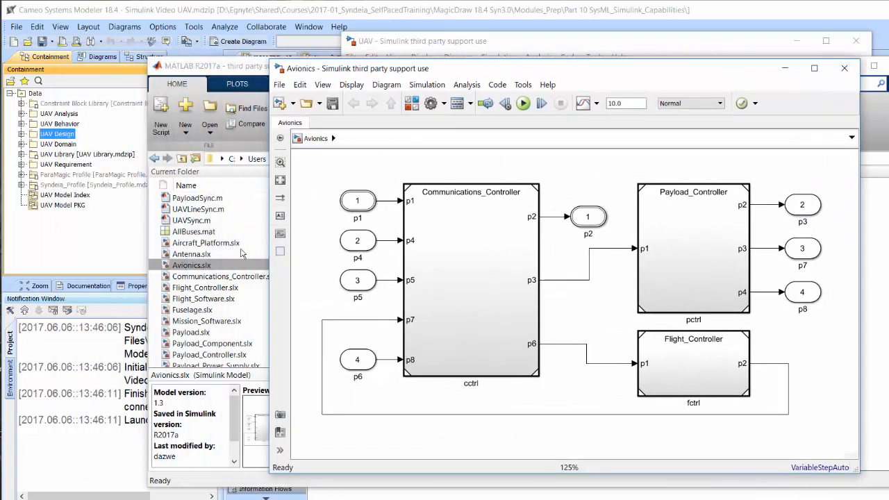
{"action": "left_click", "coordinate": [248, 243]}
{"action": "scroll", "coordinate": [313, 305], "scroll_direction": "down", "scroll_amount": 2}
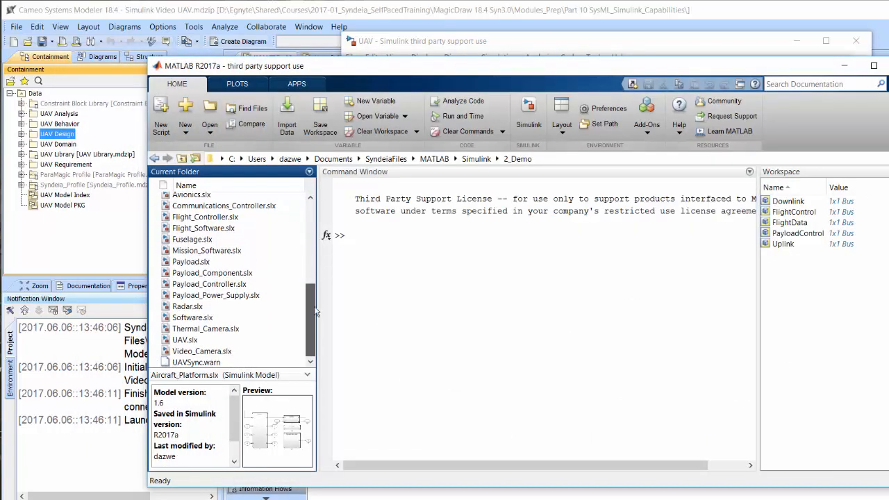
{"action": "double_click", "coordinate": [192, 262]}
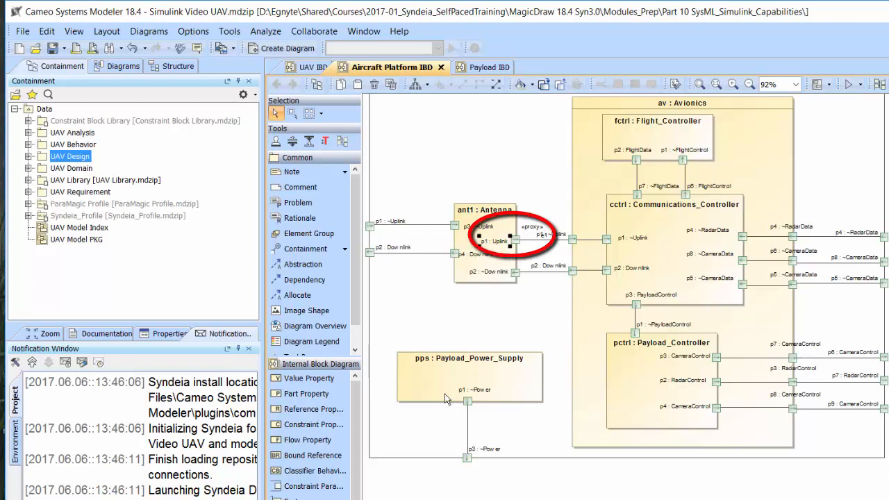
Expand the UAV Library in Cameo to view the Power and Uplink flow properties, and inspect outport p7's signal attributes in the Avionics Simulink model.
{"action": "left_click", "coordinate": [28, 180]}
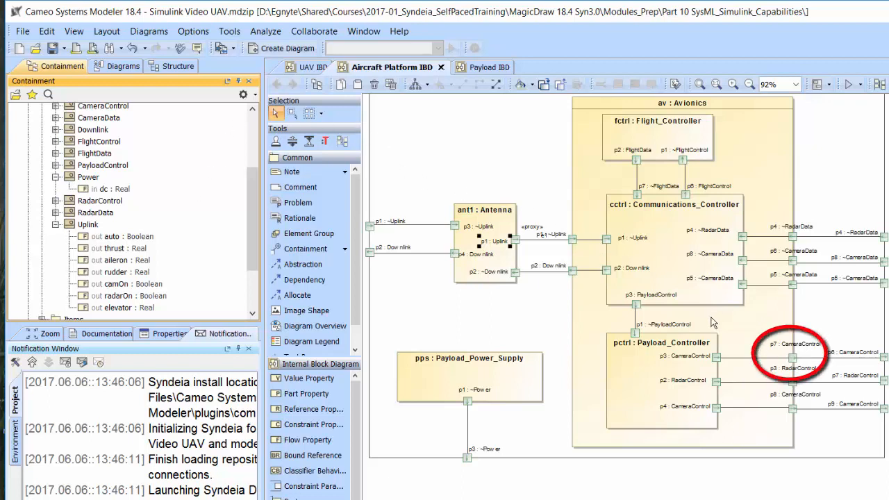
{"action": "mouse_move", "coordinate": [797, 361]}
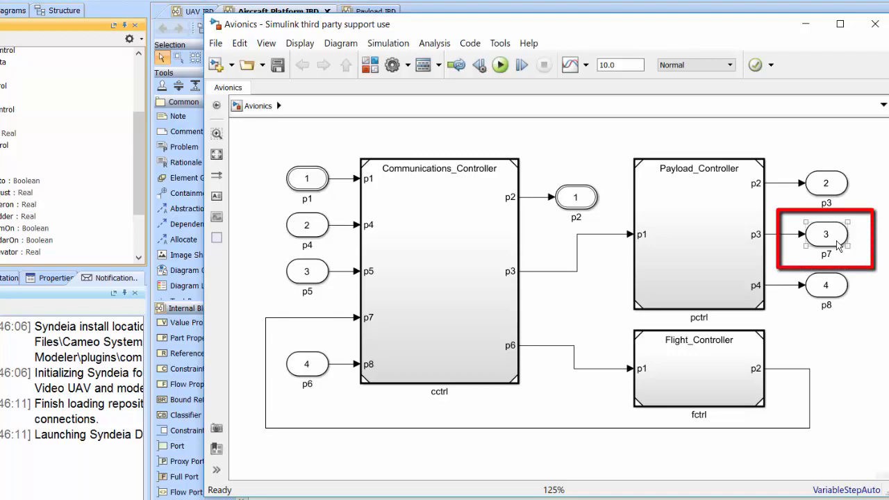
{"action": "double_click", "coordinate": [839, 246]}
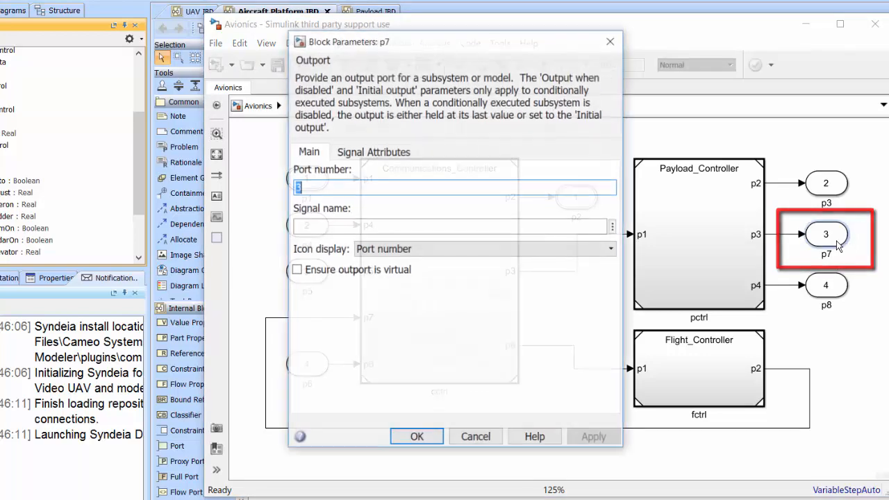
{"action": "left_click", "coordinate": [375, 152]}
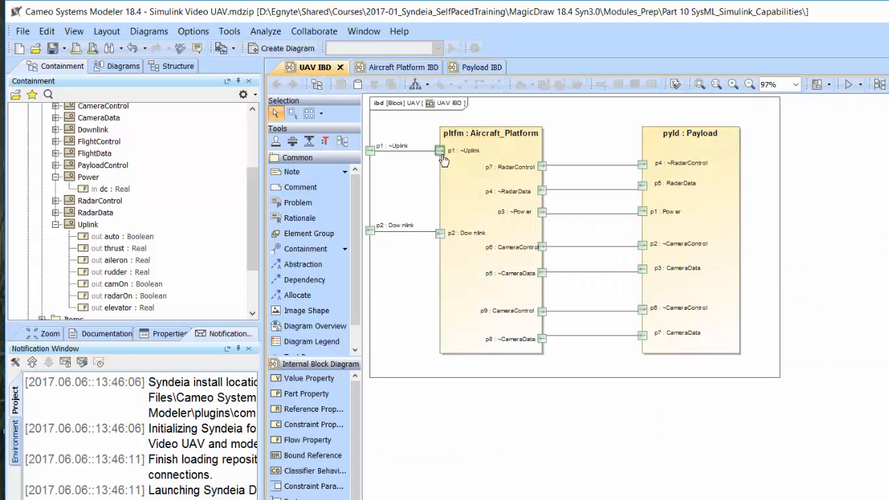
Inspect the signal attributes of inport p1, which feeds the Antenna block, in the Aircraft_Platform Simulink model.
{"action": "mouse_move", "coordinate": [442, 156]}
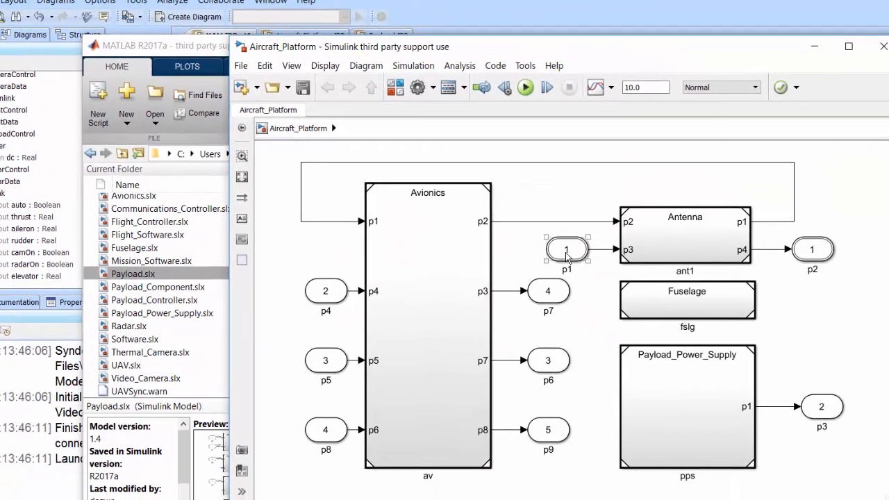
{"action": "double_click", "coordinate": [566, 249]}
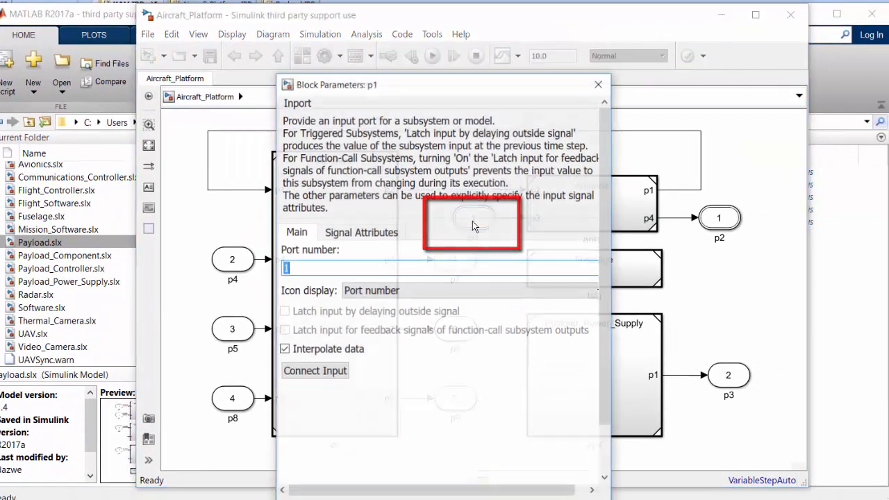
{"action": "left_click", "coordinate": [369, 234]}
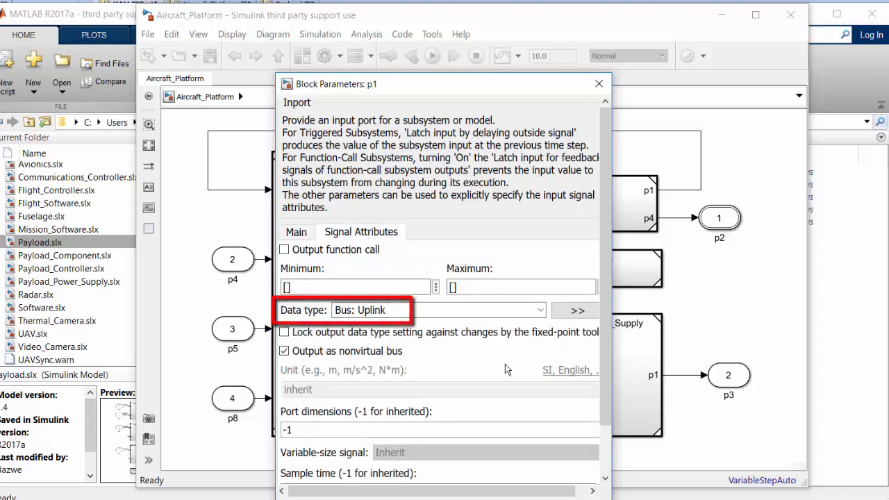
Switch to the MATLAB main window and open the Uplink bus object from the workspace.
{"action": "left_click", "coordinate": [881, 296]}
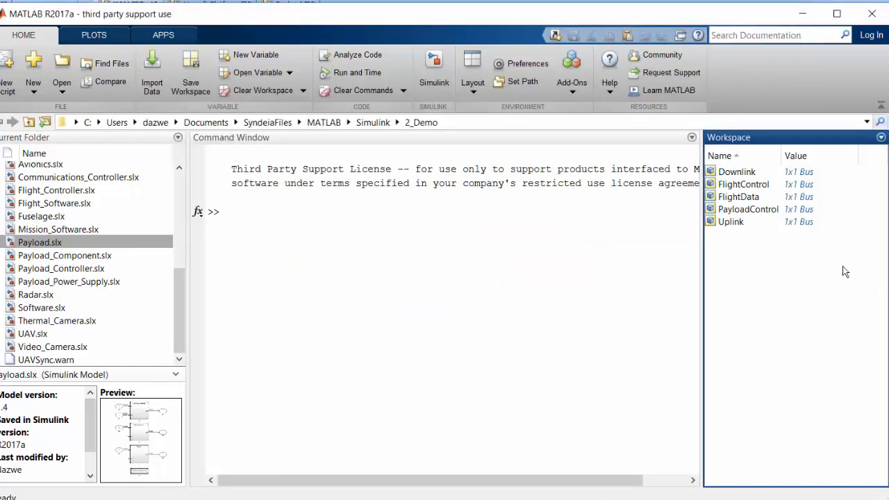
{"action": "left_click", "coordinate": [740, 223]}
{"action": "double_click", "coordinate": [731, 222]}
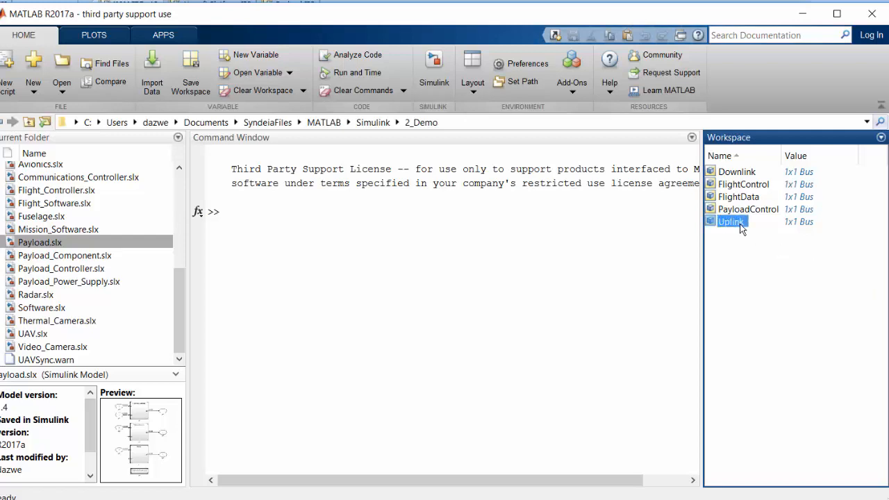